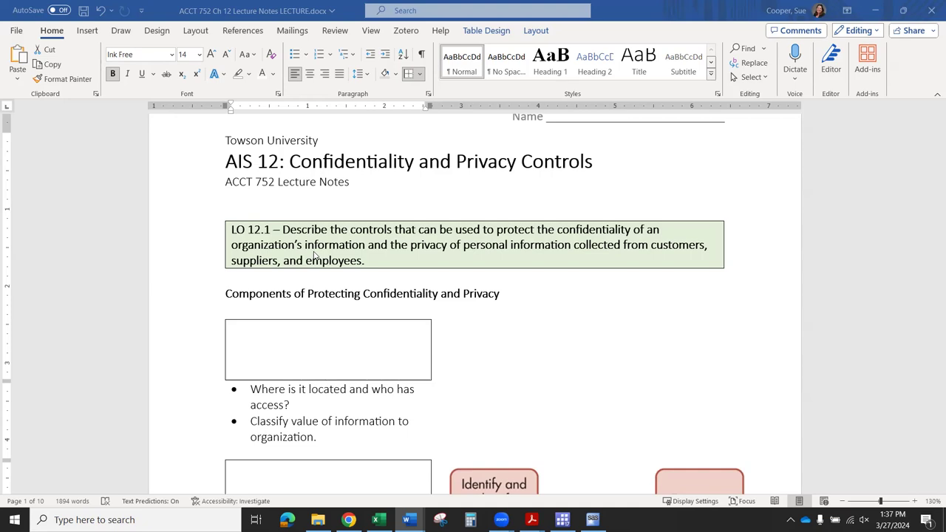
Move the Preservation of Confidentiality and Privacy diagram up so it sits beside the first component boxes under the heading.
scroll(567, 340, "down", 3)
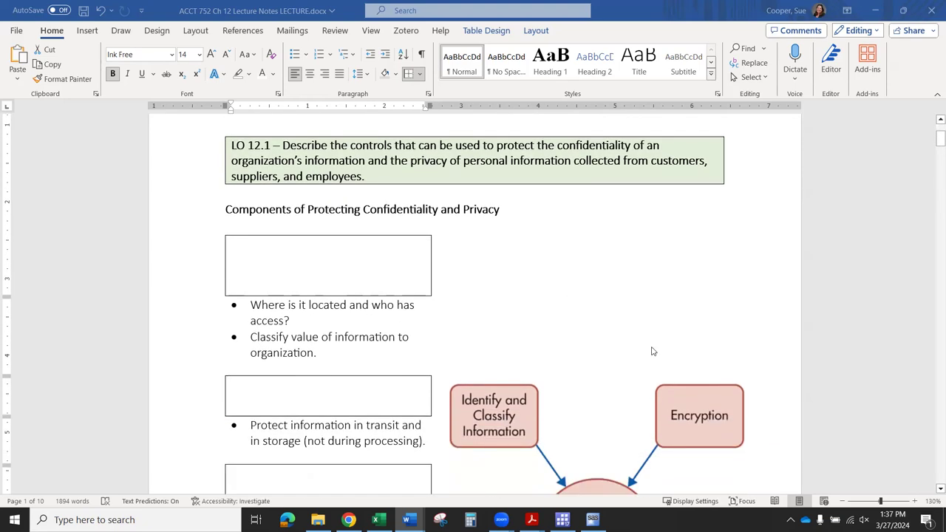
left_click_drag(608, 469, 612, 306)
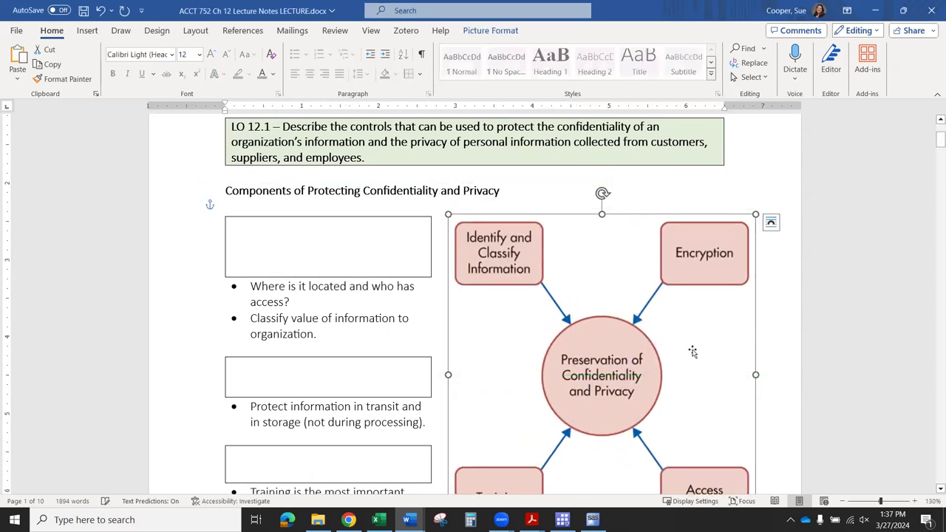
left_click(768, 360)
scroll(782, 379, "down", 2)
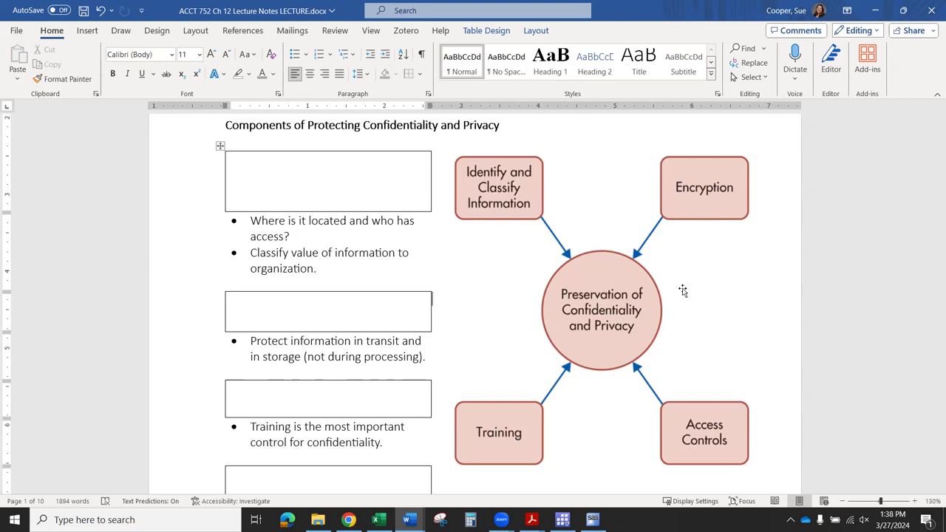
mouse_move(619, 277)
left_mouse_down()
mouse_move(614, 289)
mouse_move(614, 277)
left_mouse_up()
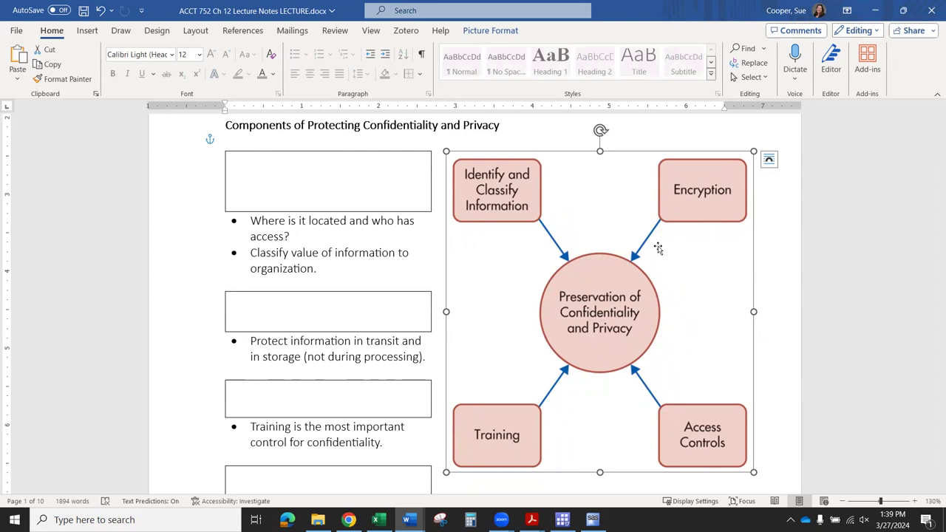
left_click(779, 262)
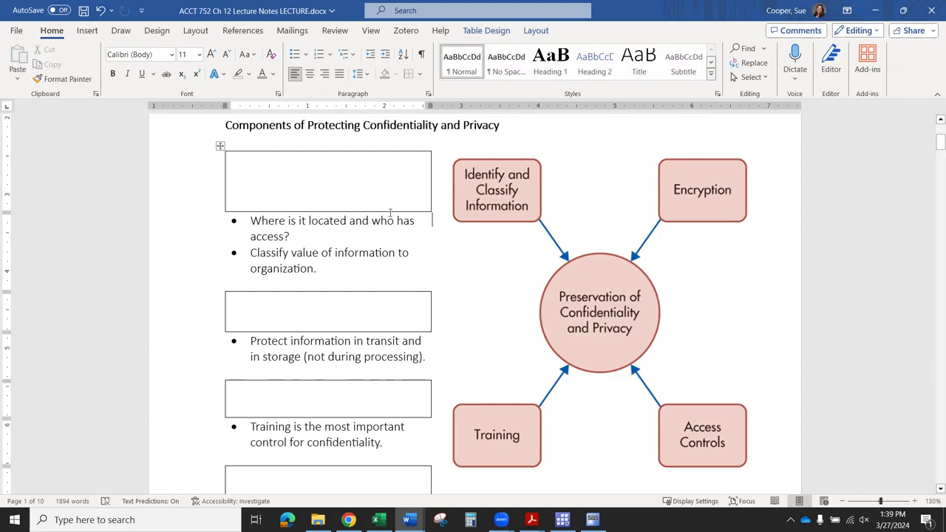
Reveal the hidden text in the first component box by setting its font color to standard Blue.
left_click(226, 185)
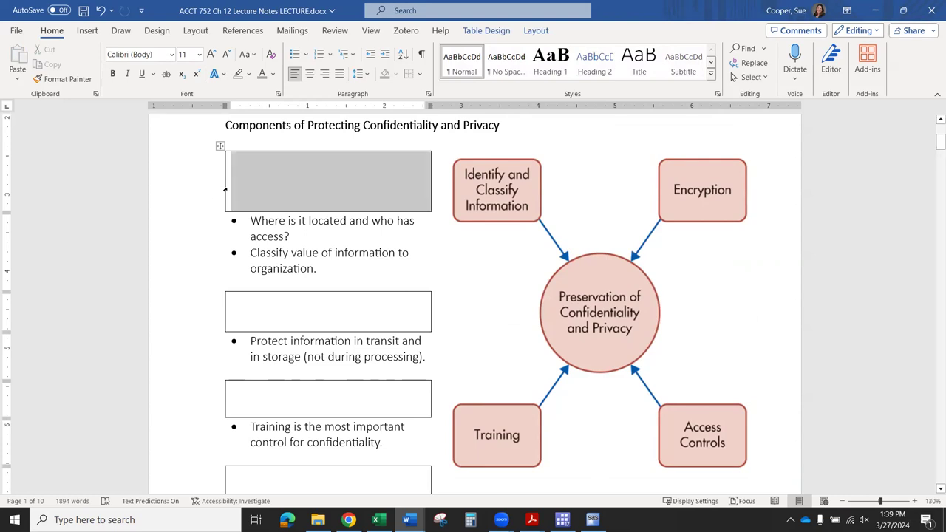
left_click(310, 225)
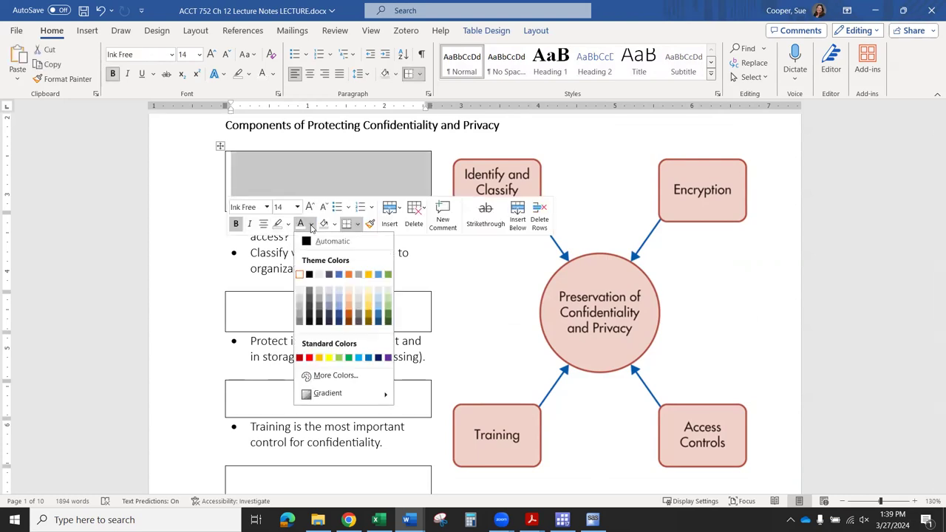
left_click(368, 357)
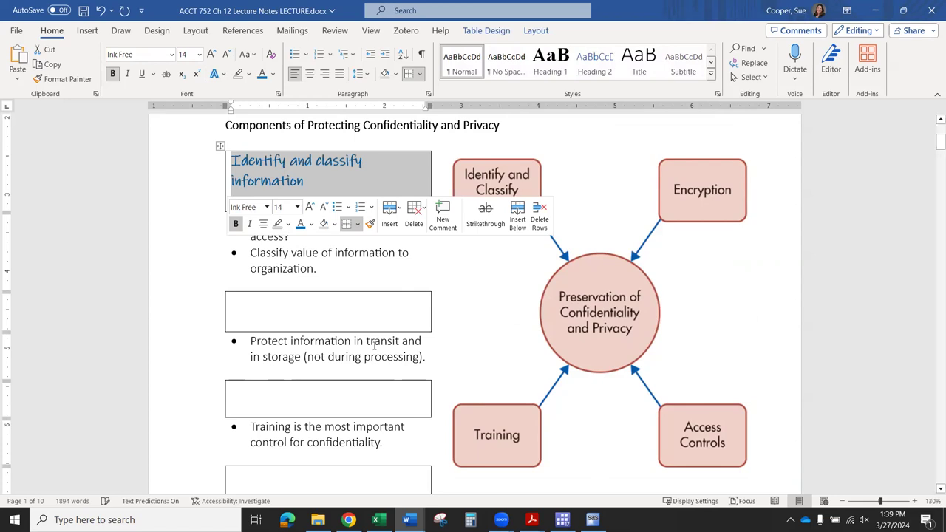
left_click(426, 329)
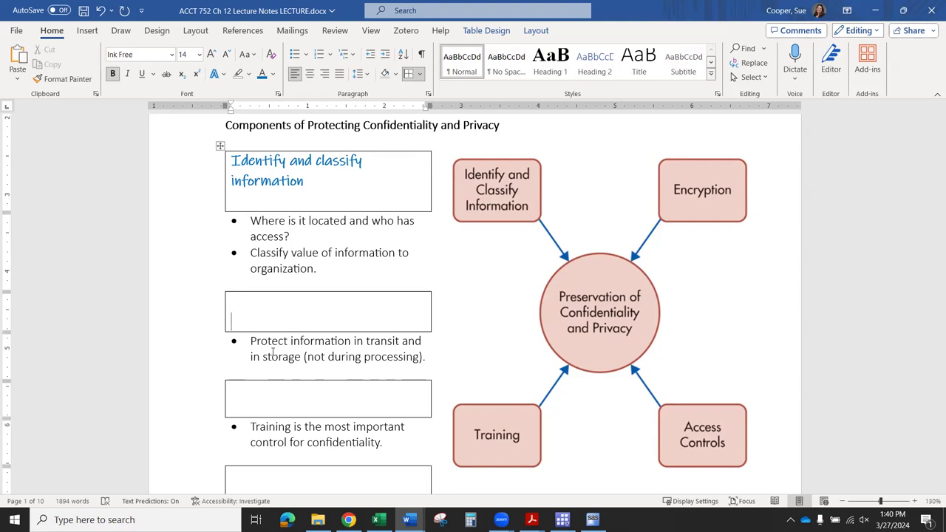
Apply the same blue font color to the hidden text in the Encryption and Training boxes.
left_click(227, 314)
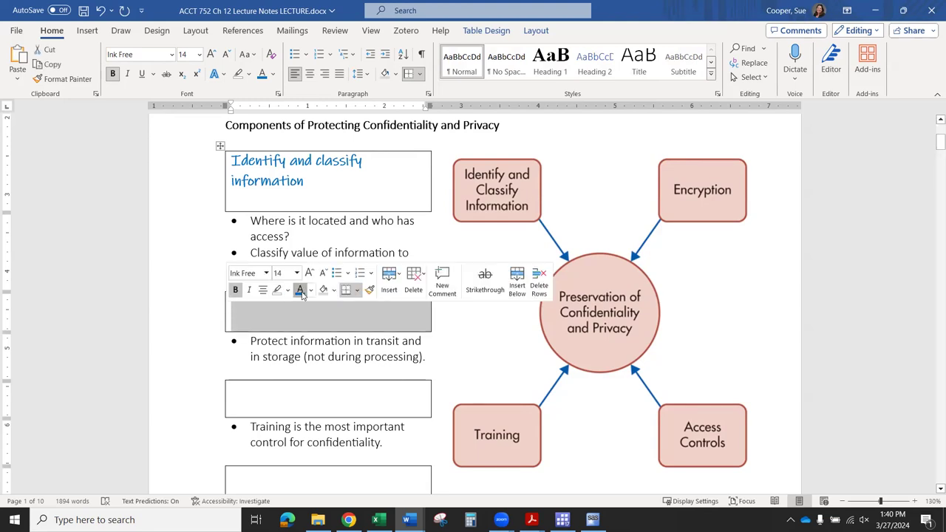
type("Encryption")
left_click(320, 322)
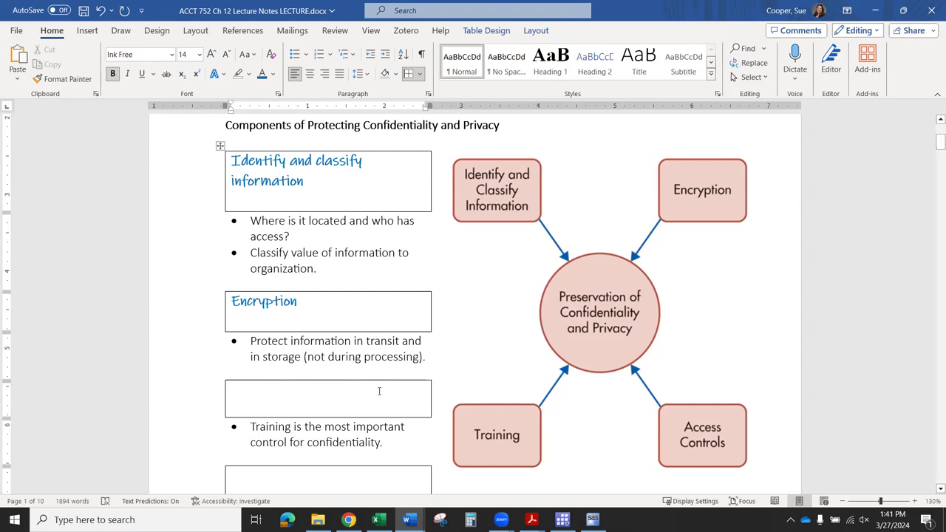
left_click_drag(380, 391, 262, 396)
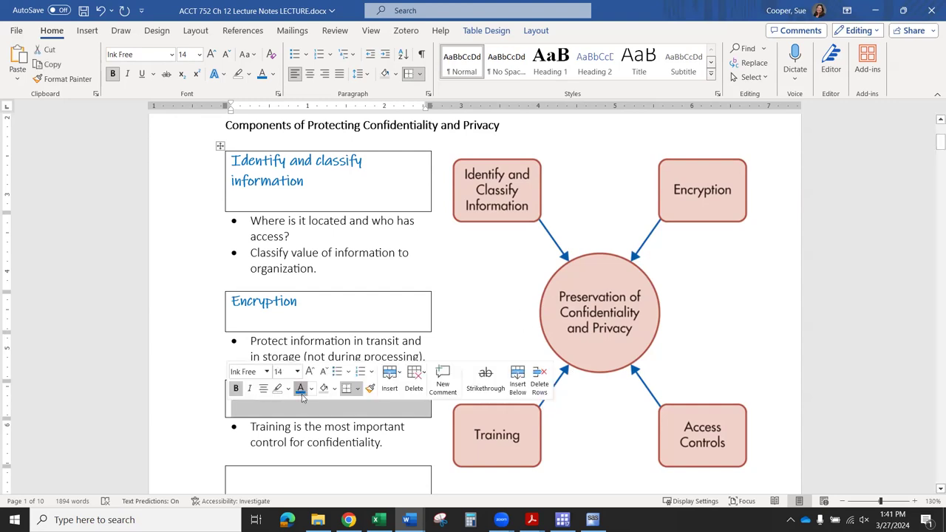
type("Training")
Move the Preservation of Confidentiality and Privacy diagram down so it sits beside the Encryption, Training and last component boxes.
scroll(576, 373, "down", 2)
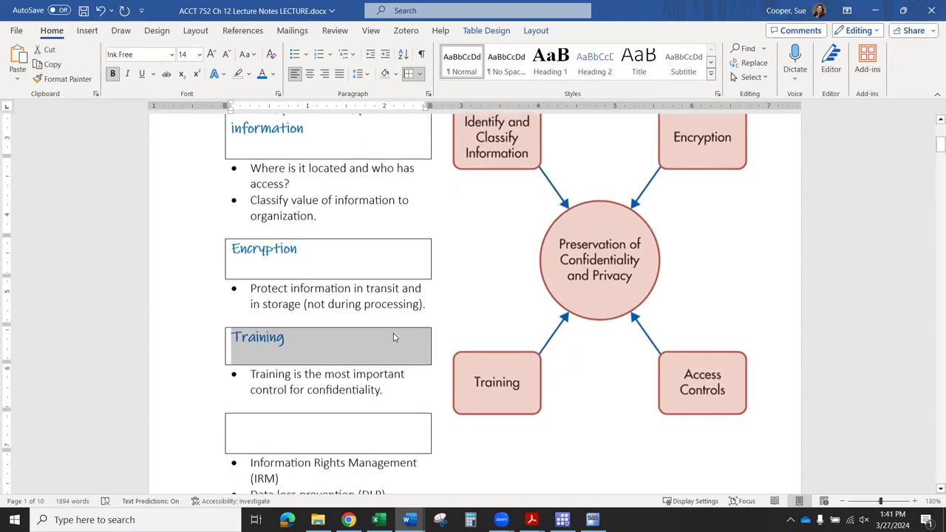
left_click(587, 321)
scroll(592, 374, "down", 1)
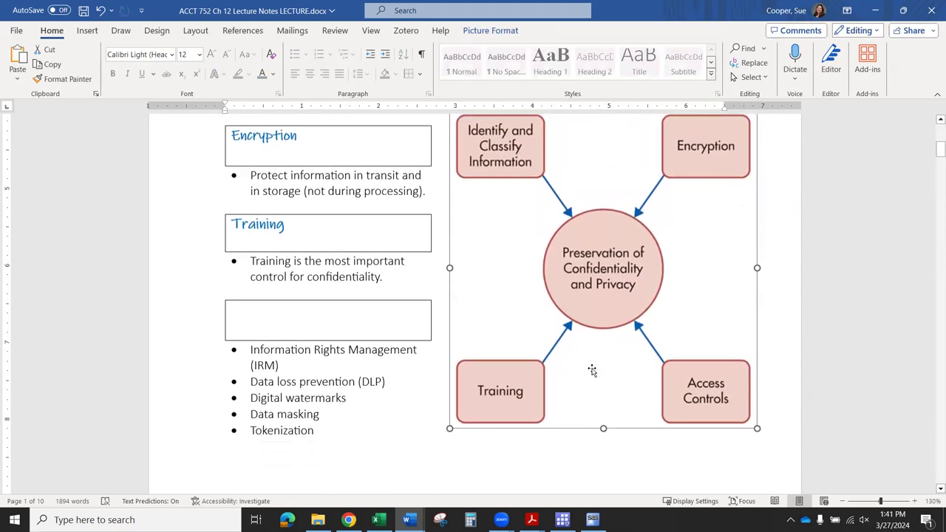
scroll(592, 374, "up", 1)
left_click(772, 373)
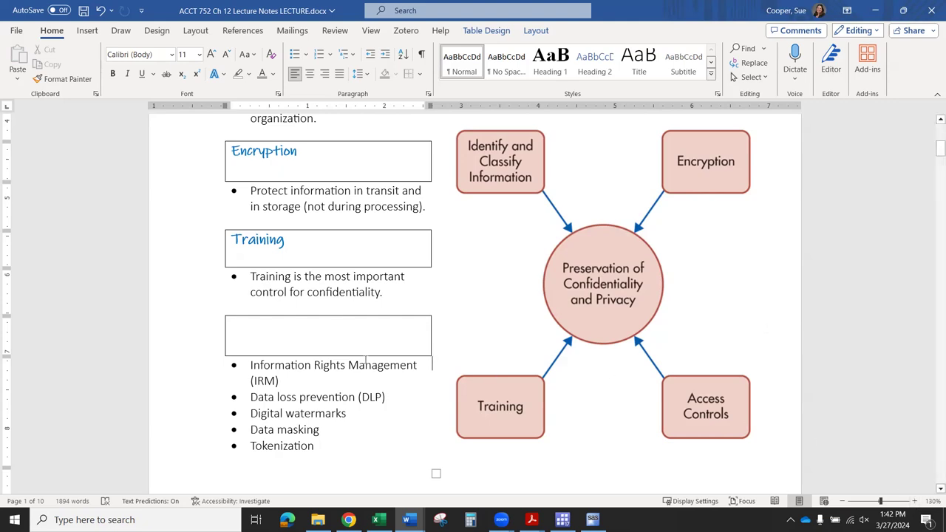
Reveal the hidden text in the box above the Information Rights Management bullet with the blue font color.
left_click(226, 341)
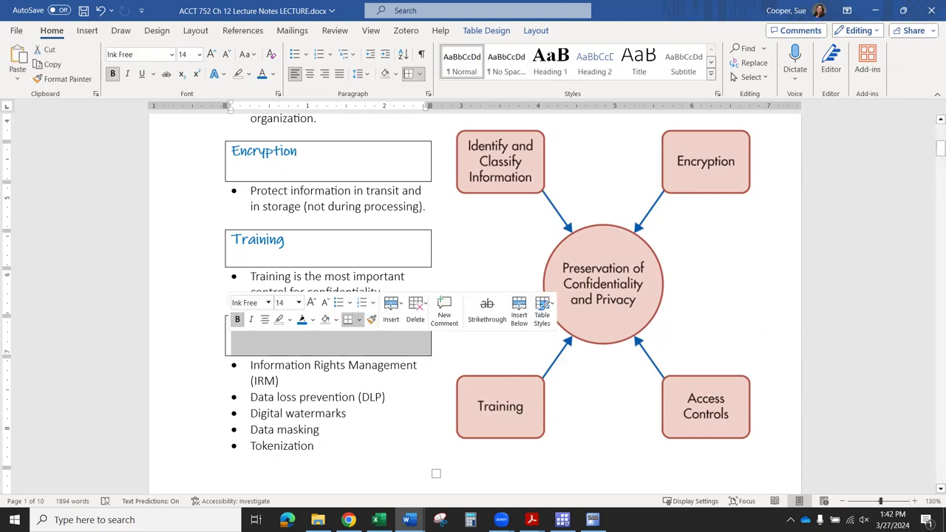
left_click(337, 367)
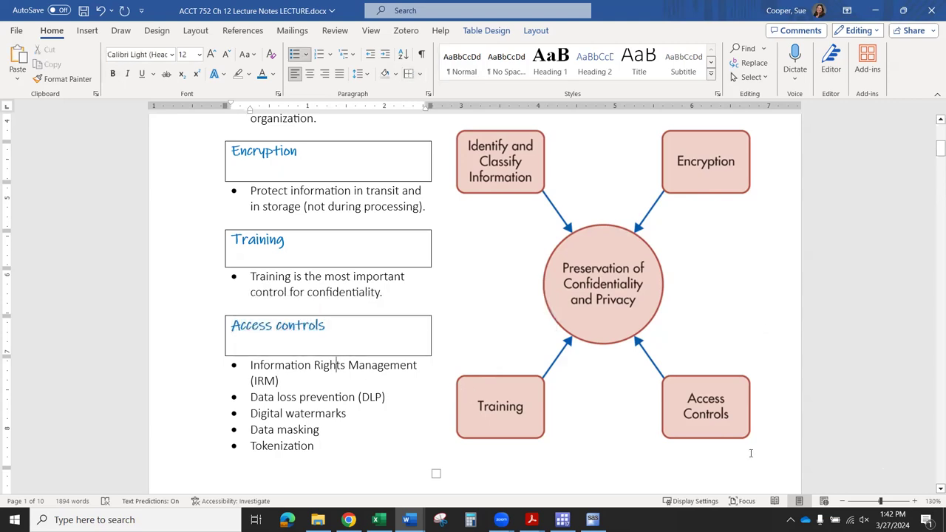
Highlight the Information Rights Management (IRM) bullet in yellow.
left_click_drag(285, 381, 243, 361)
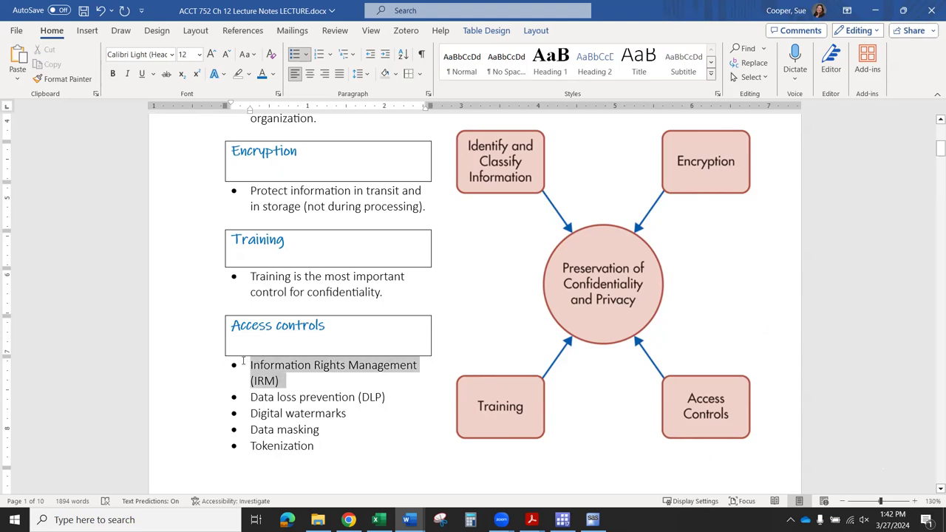
left_click(249, 74)
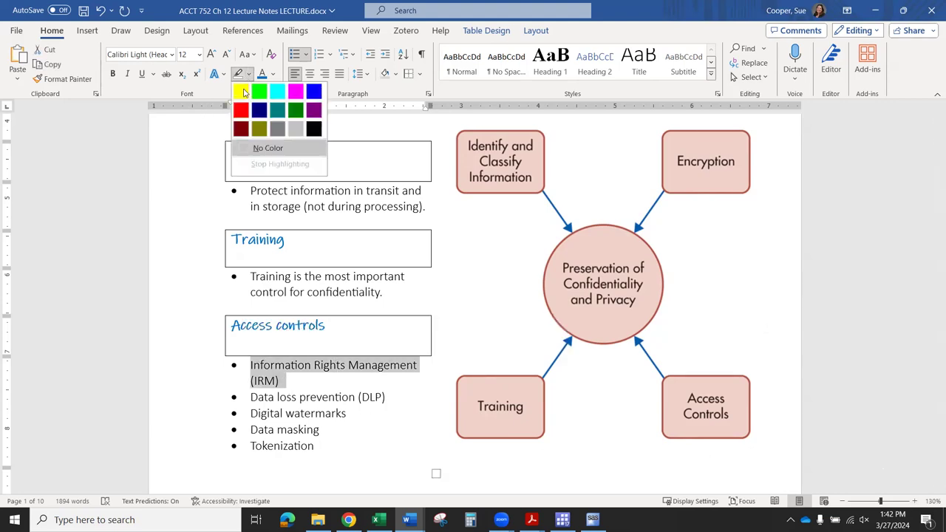
left_click(244, 91)
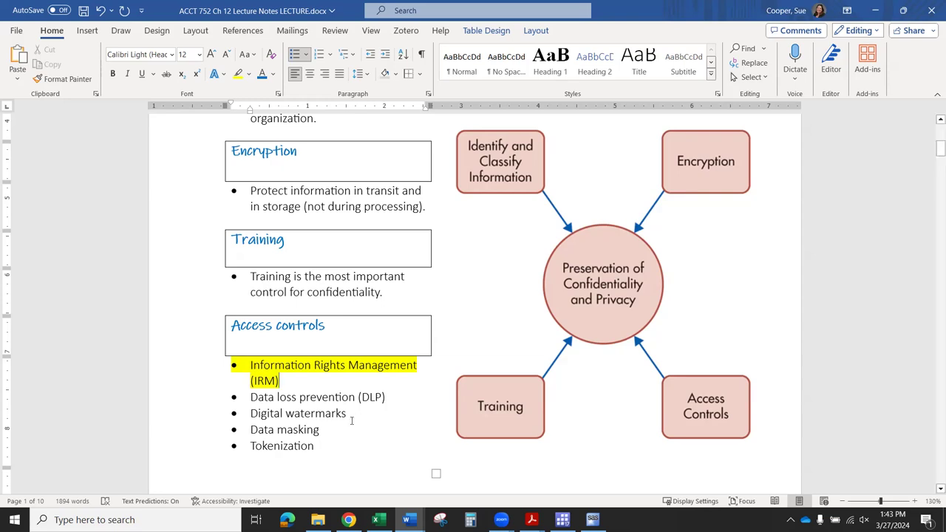
Highlight the Data masking and Tokenization bullets in yellow.
left_click_drag(331, 433, 249, 432)
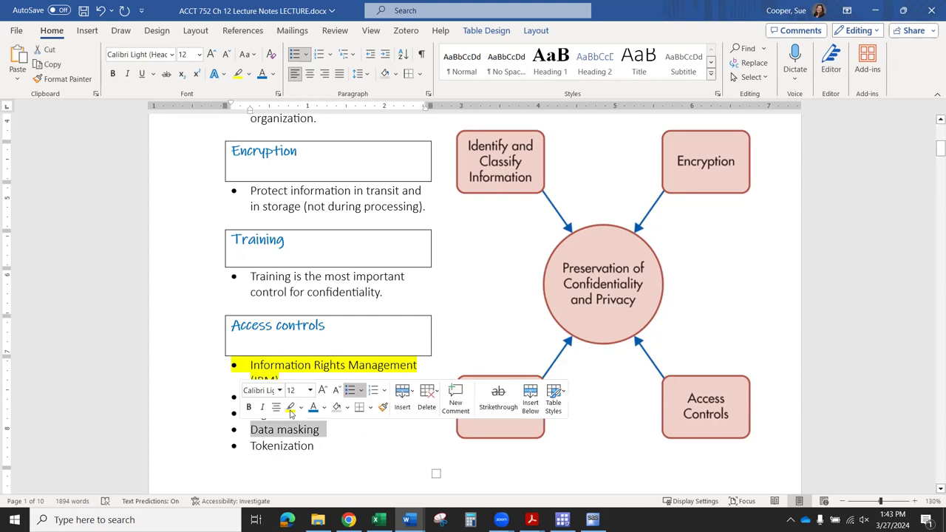
left_click(289, 406)
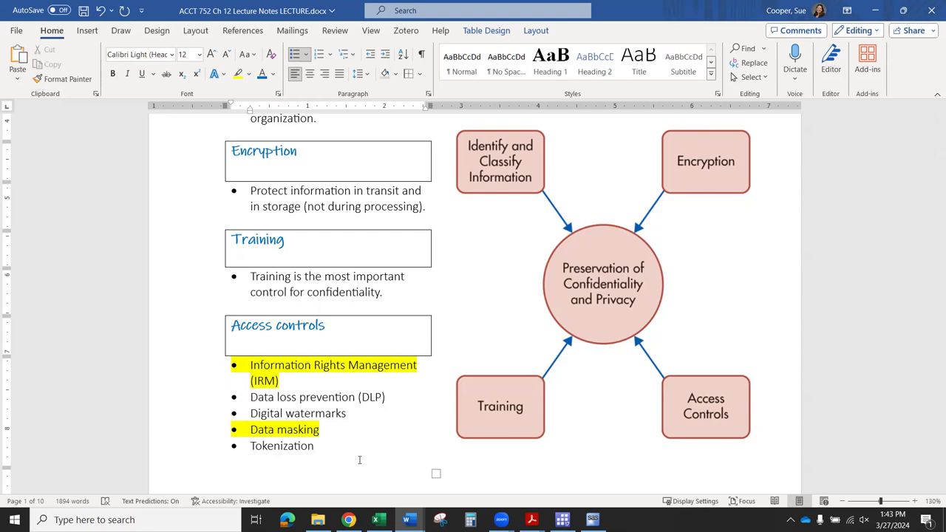
left_click(226, 450)
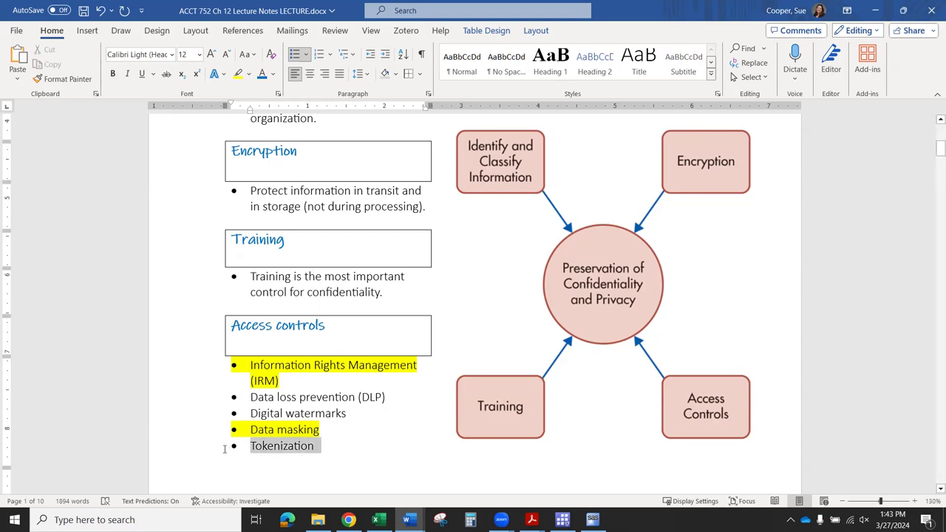
left_click(276, 428)
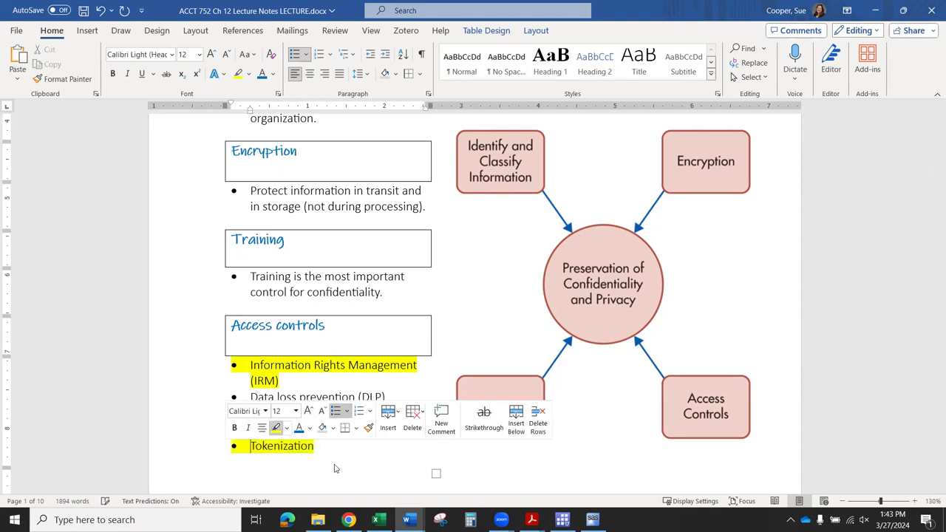
left_click(333, 466)
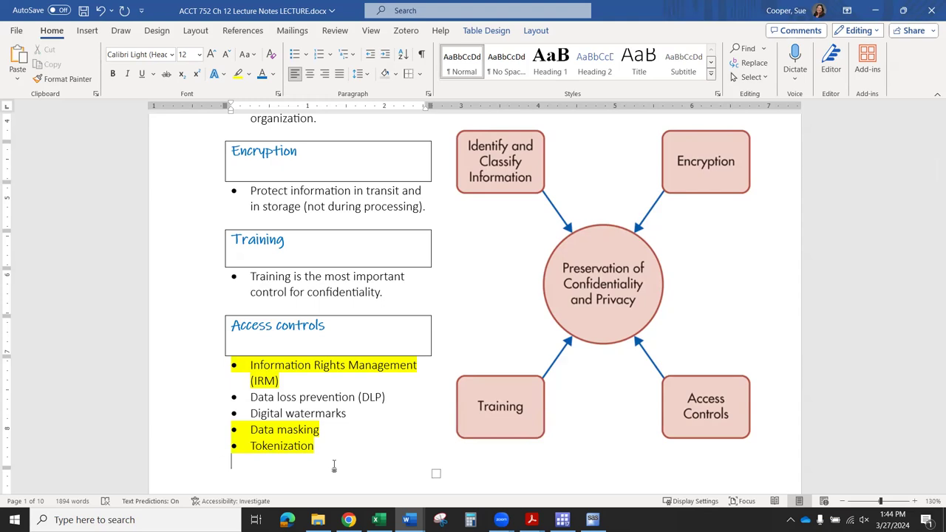
left_click_drag(346, 395, 357, 420)
left_click(359, 399)
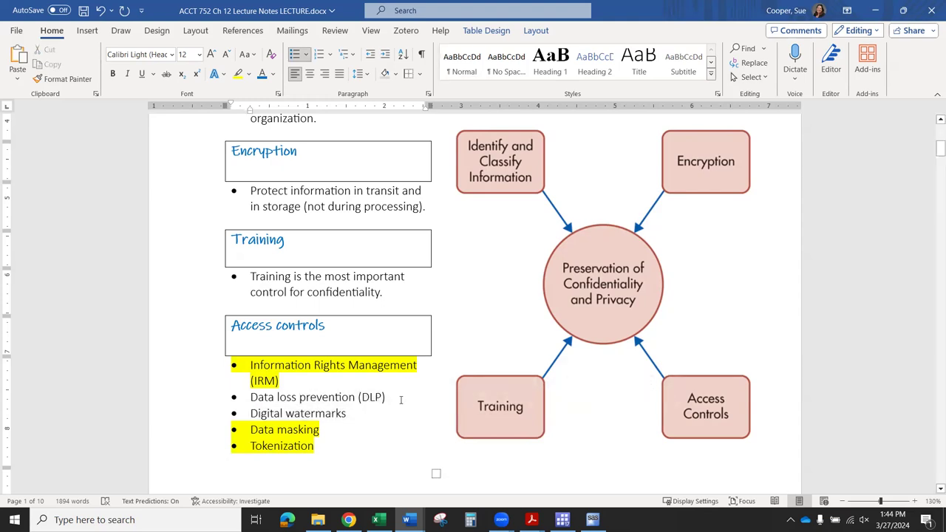
left_click(396, 399)
scroll(584, 417, "down", 1)
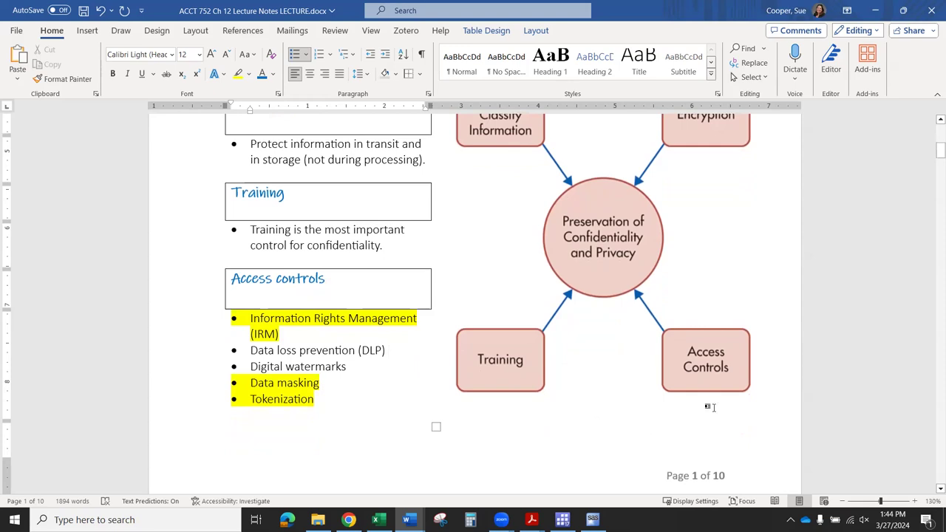